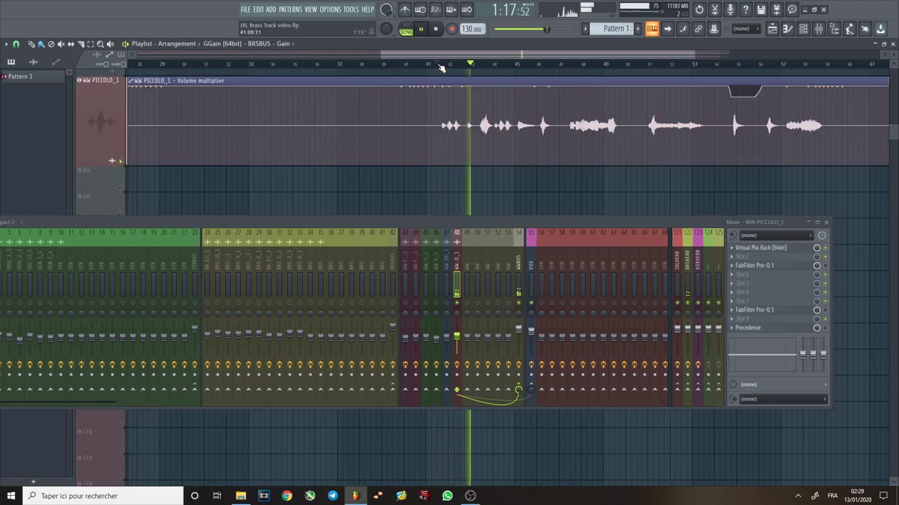
# Step: Play the piccolo passage from just after bar 41, then stop it
pyautogui.press('space')
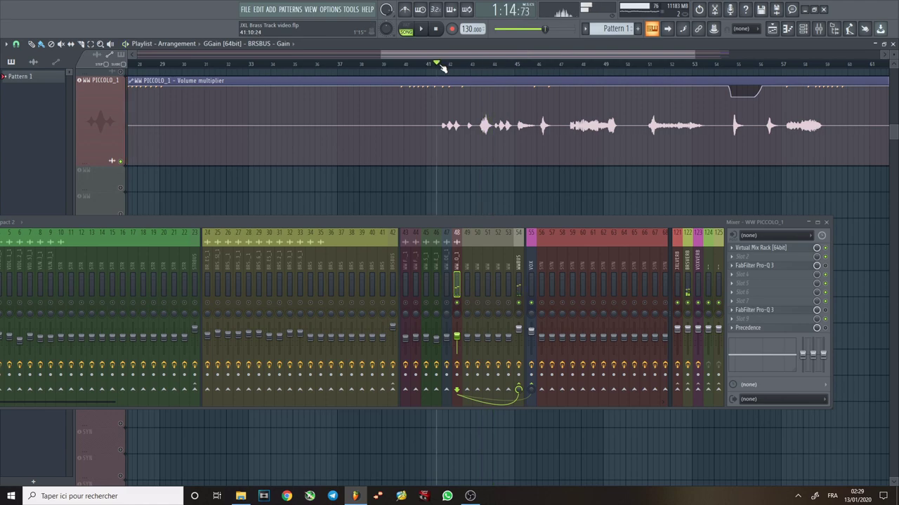
pyautogui.click(443, 66)
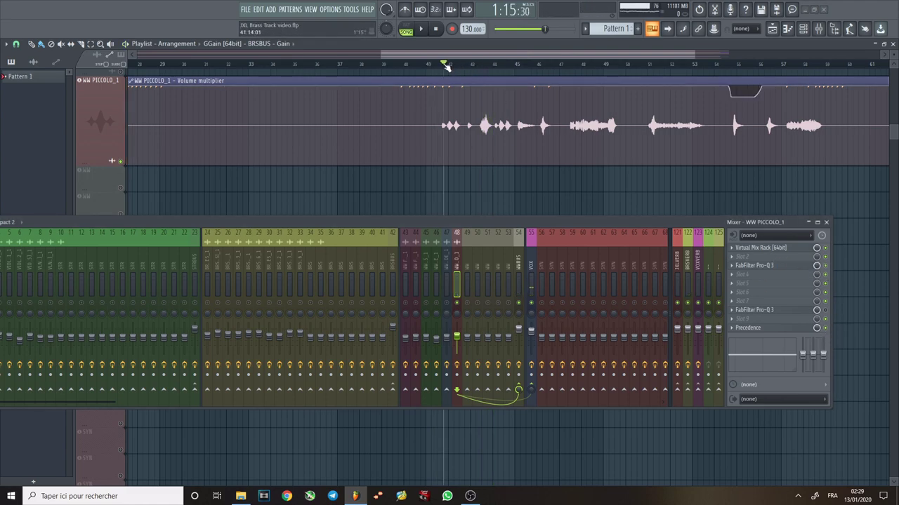
pyautogui.press('space')
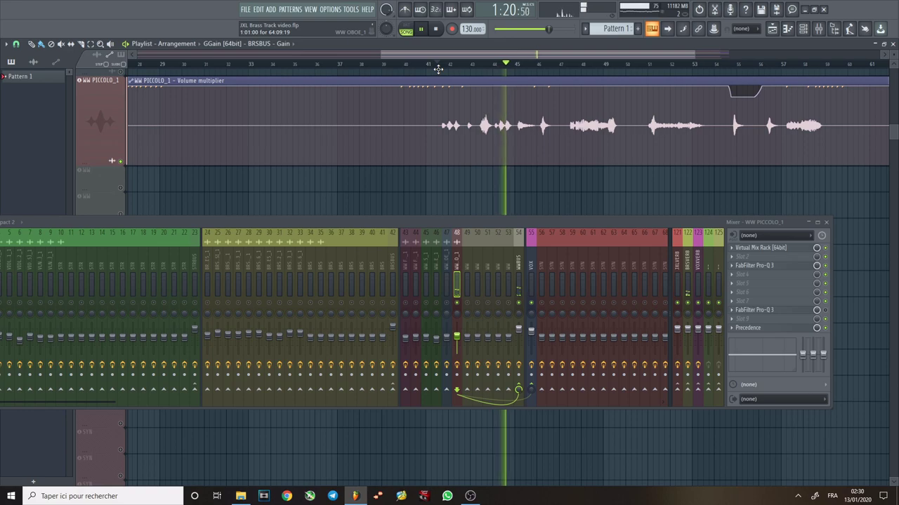
pyautogui.press('space')
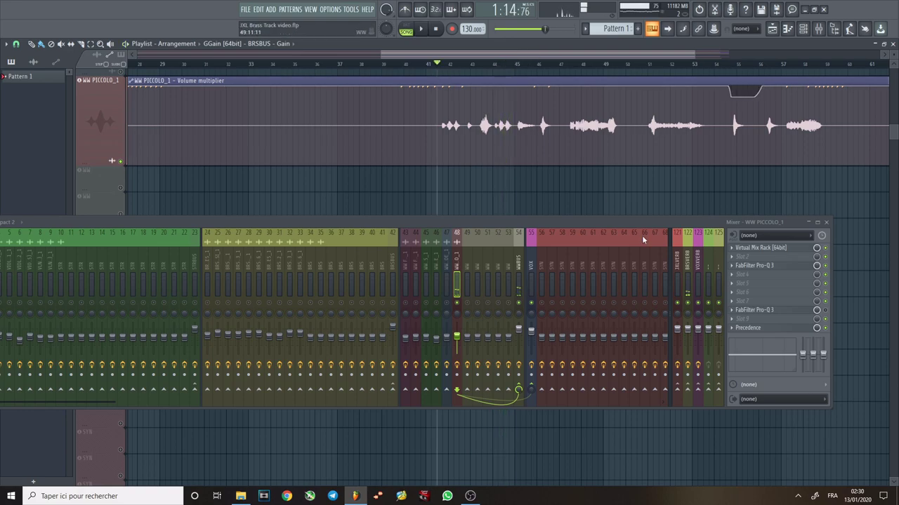
# Step: Bring up the piccolo channel's Precedence plugin, then close it
pyautogui.click(748, 328)
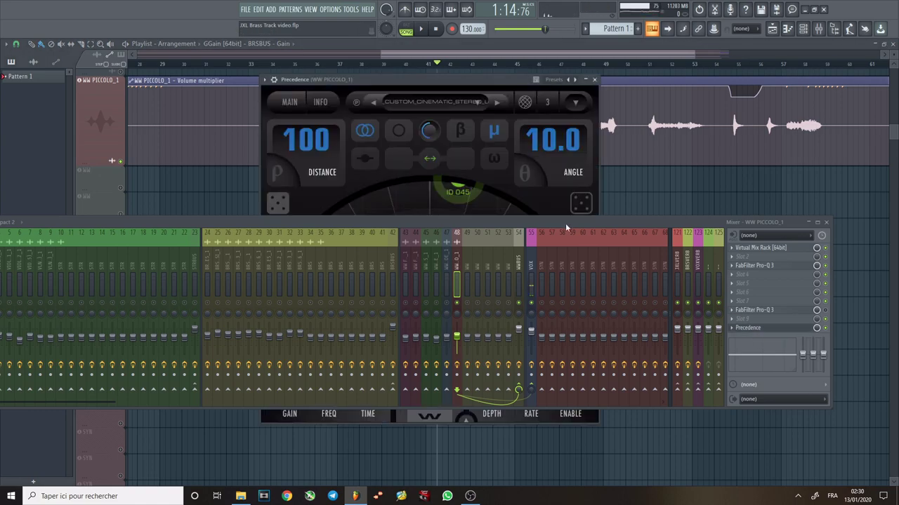
pyautogui.moveTo(565, 223); pyautogui.dragTo(551, 253)
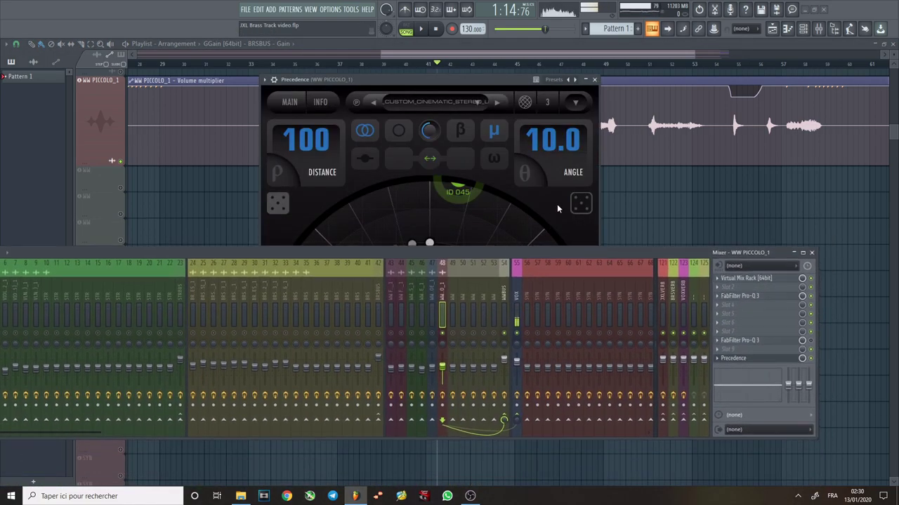
pyautogui.click(594, 79)
# Step: Watch the piccolo's Pro-Q 3 curve rolling off highs during playback, then close it
pyautogui.click(747, 297)
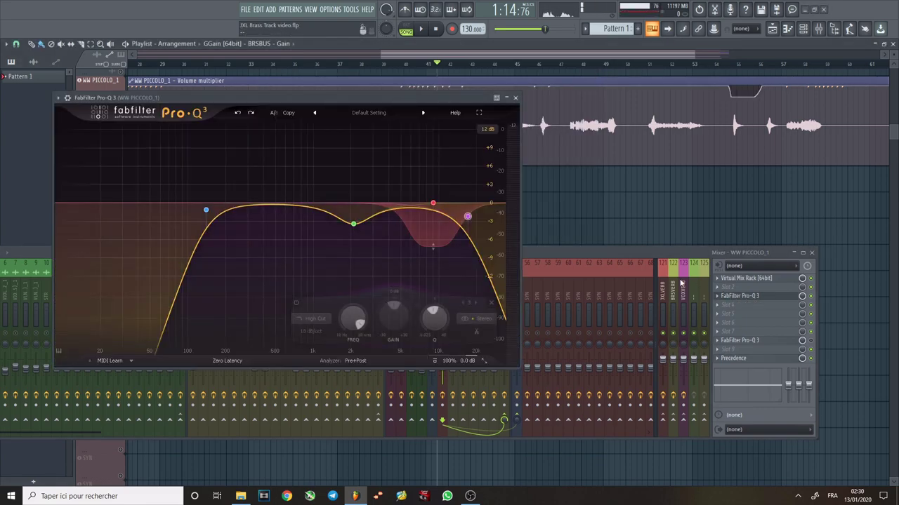
pyautogui.moveTo(411, 97); pyautogui.dragTo(559, 76)
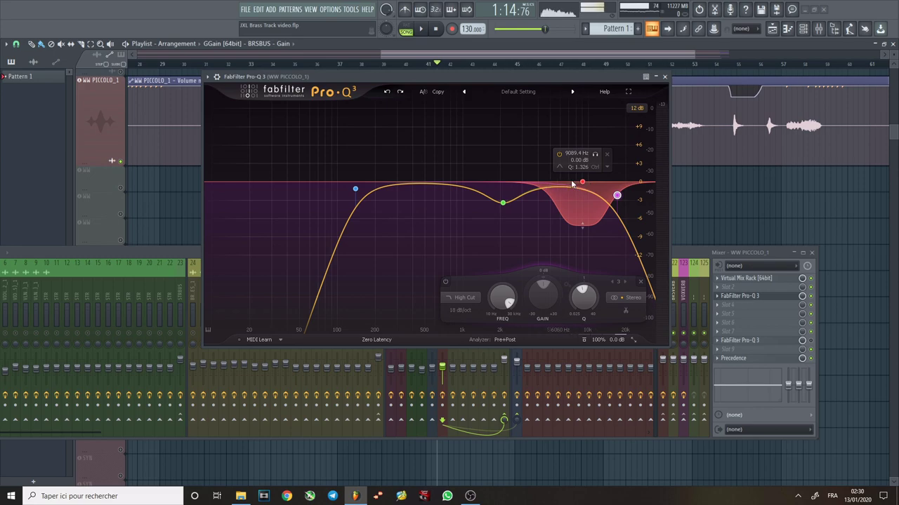
pyautogui.moveTo(565, 76); pyautogui.dragTo(530, 156)
pyautogui.press('space')
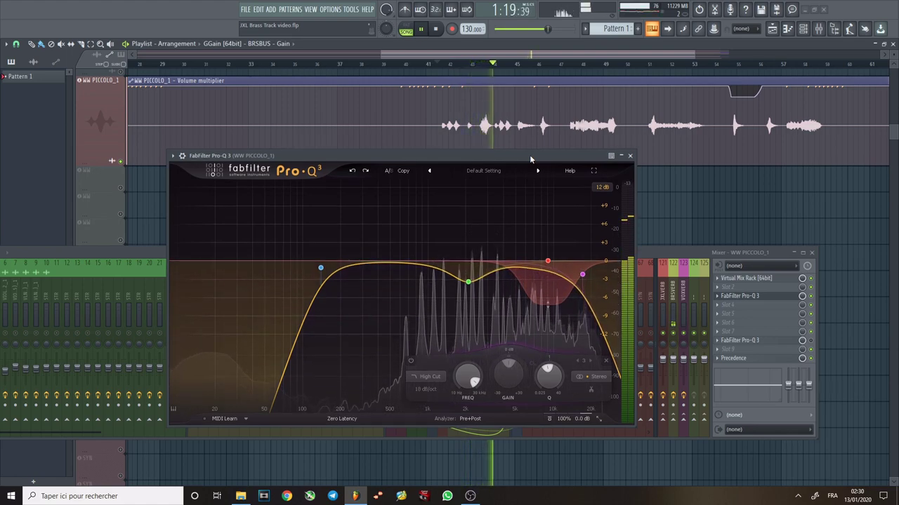
pyautogui.moveTo(529, 156); pyautogui.dragTo(534, 140)
pyautogui.press('space')
pyautogui.moveTo(569, 254)
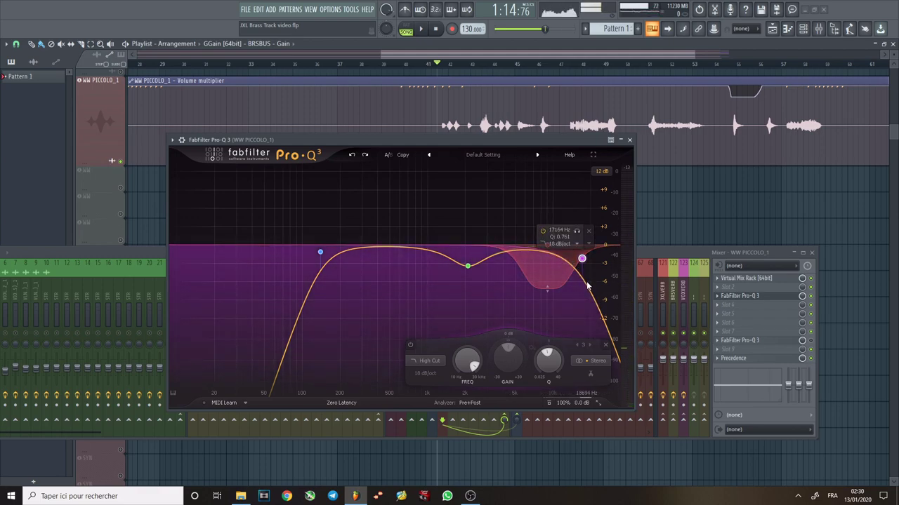
pyautogui.moveTo(540, 263)
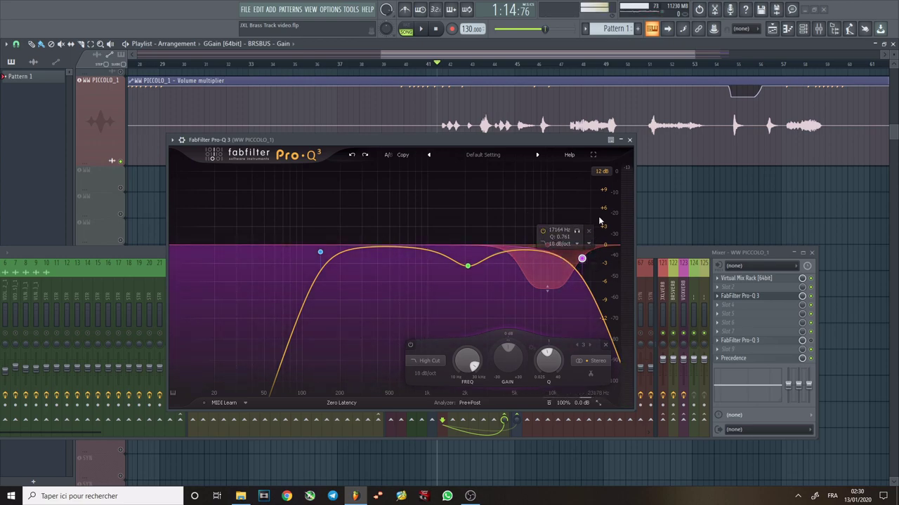
pyautogui.click(630, 140)
# Step: Shift the mixer window upward on screen
pyautogui.moveTo(575, 249); pyautogui.dragTo(578, 219)
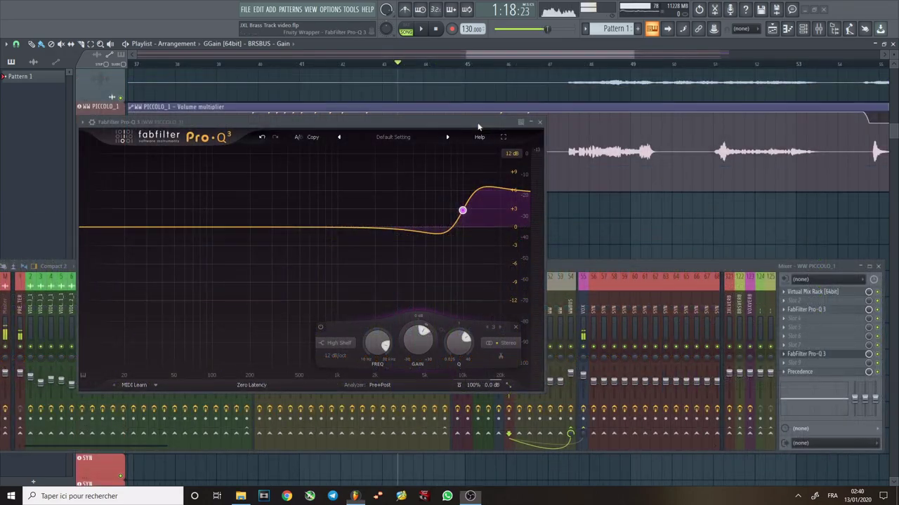
# Step: Drag the Pro-Q 3 high-shelf node to 10152 Hz at +5.90 dB
pyautogui.moveTo(479, 124); pyautogui.dragTo(432, 150)
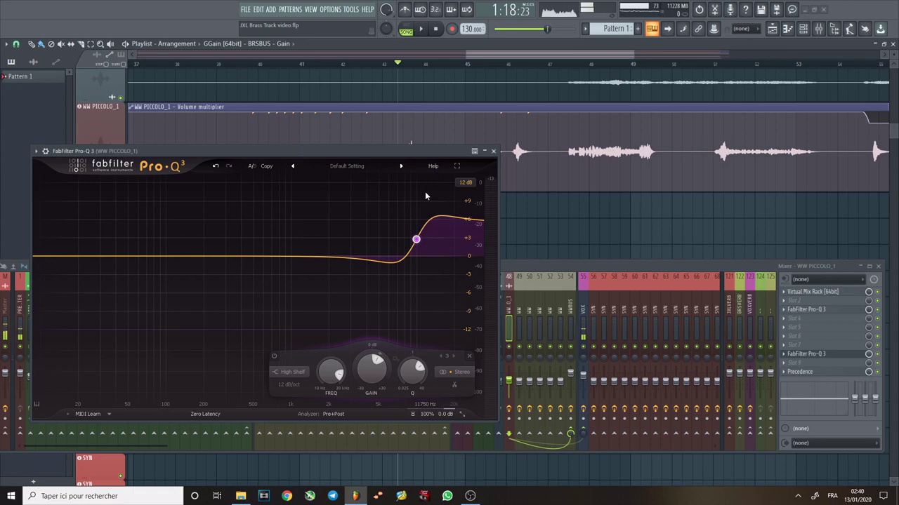
pyautogui.moveTo(423, 152); pyautogui.dragTo(401, 137)
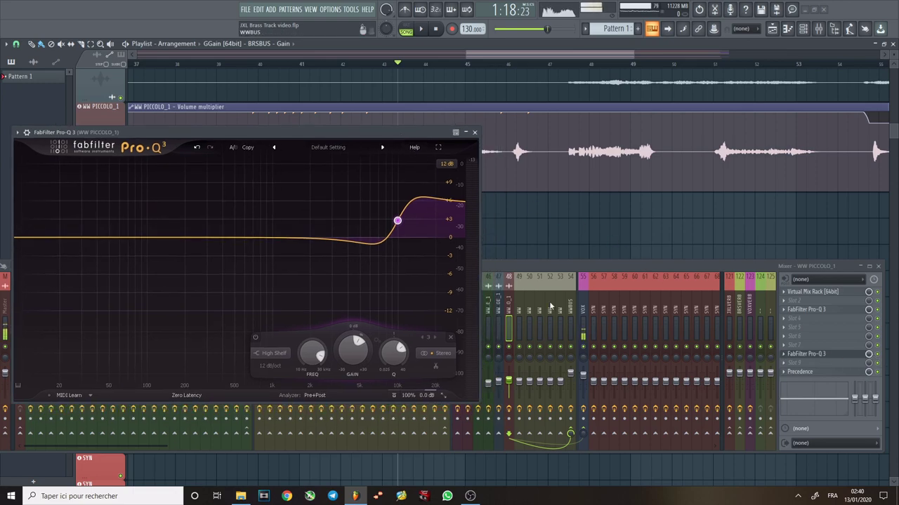
pyautogui.moveTo(403, 229)
pyautogui.moveTo(398, 221); pyautogui.dragTo(401, 220)
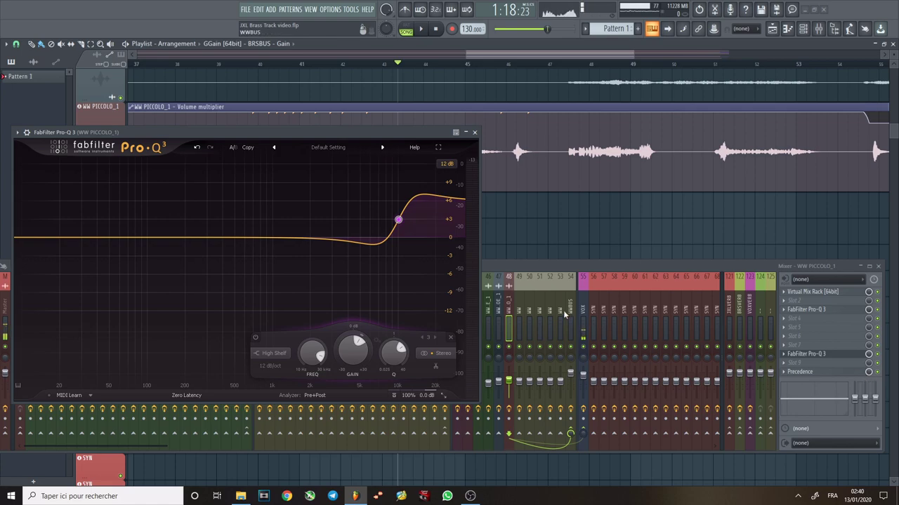
pyautogui.moveTo(404, 222)
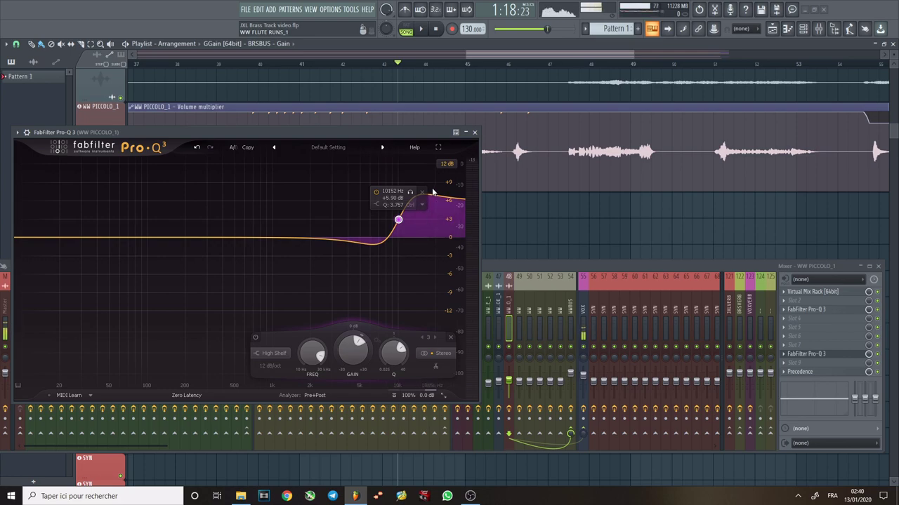
# Step: Close the Pro-Q 3 editor, then replay the piccolo passage while repositioning the mixer
pyautogui.click(474, 132)
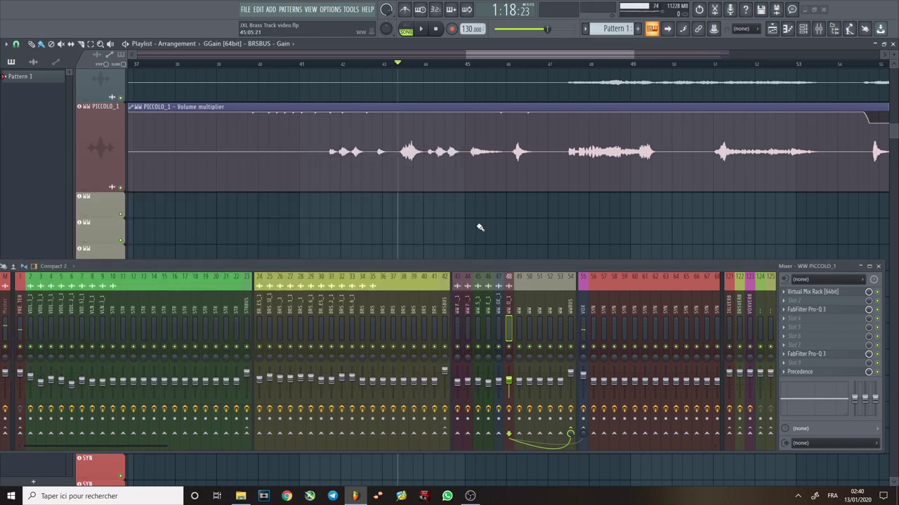
pyautogui.press('space')
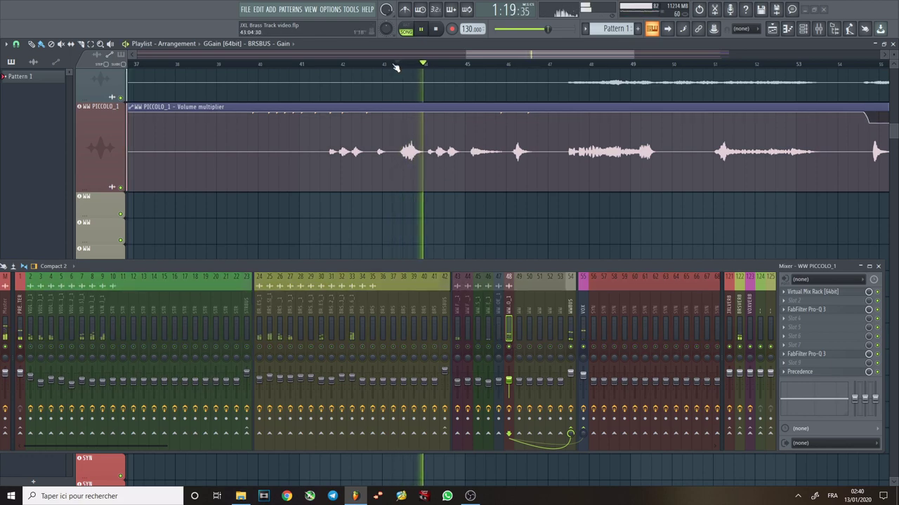
pyautogui.moveTo(648, 267); pyautogui.dragTo(547, 229)
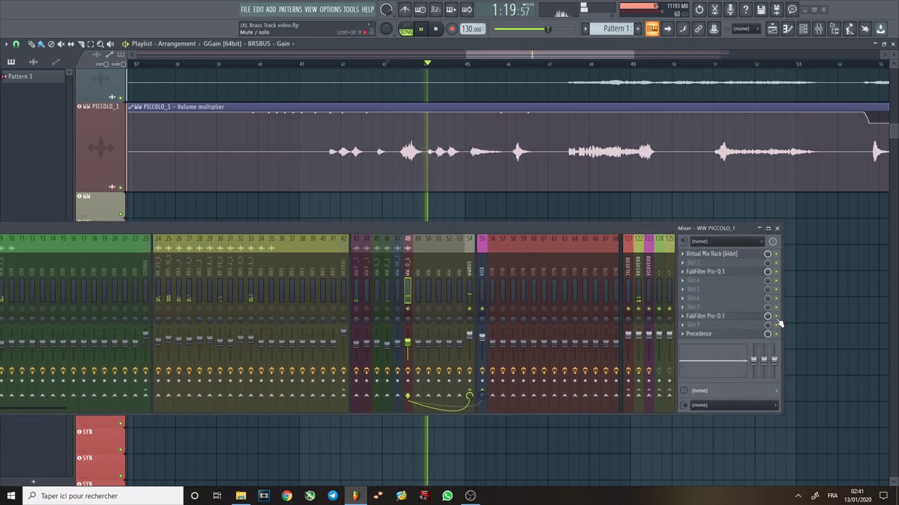
pyautogui.press('space')
pyautogui.press('space')
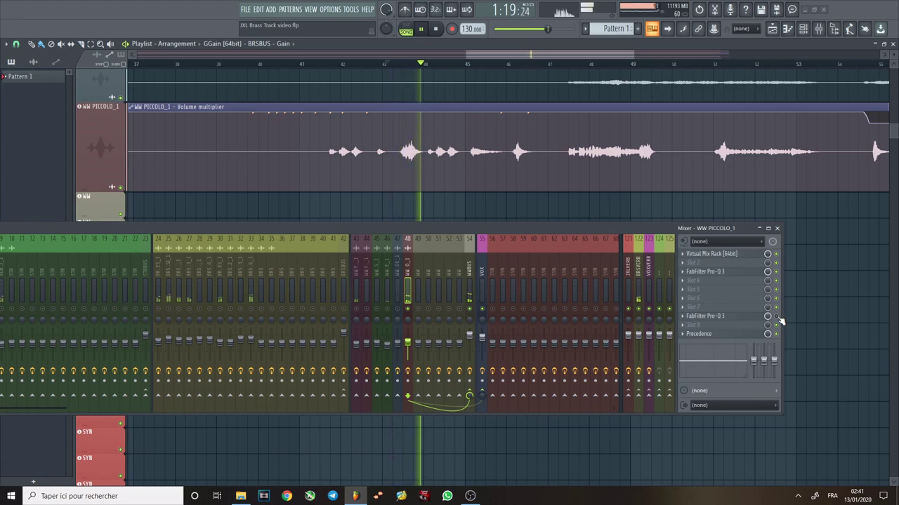
pyautogui.press('space')
pyautogui.press('space')
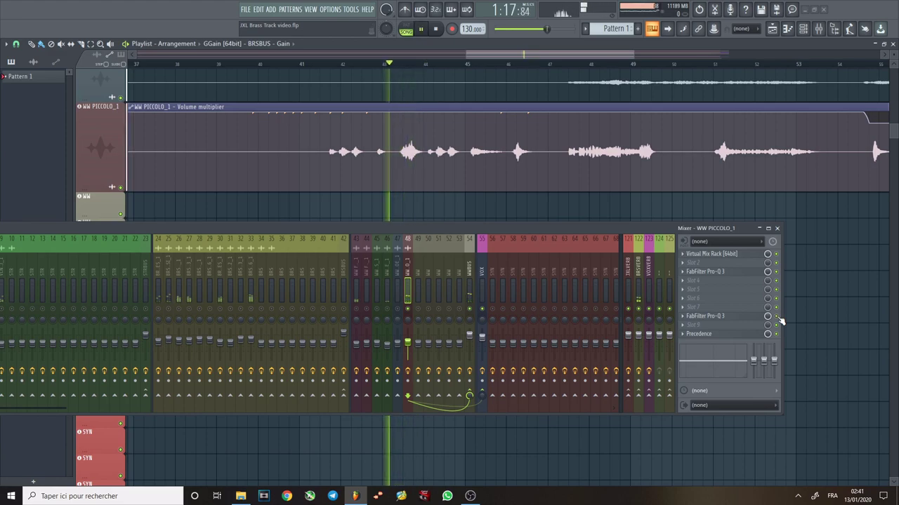
pyautogui.press('space')
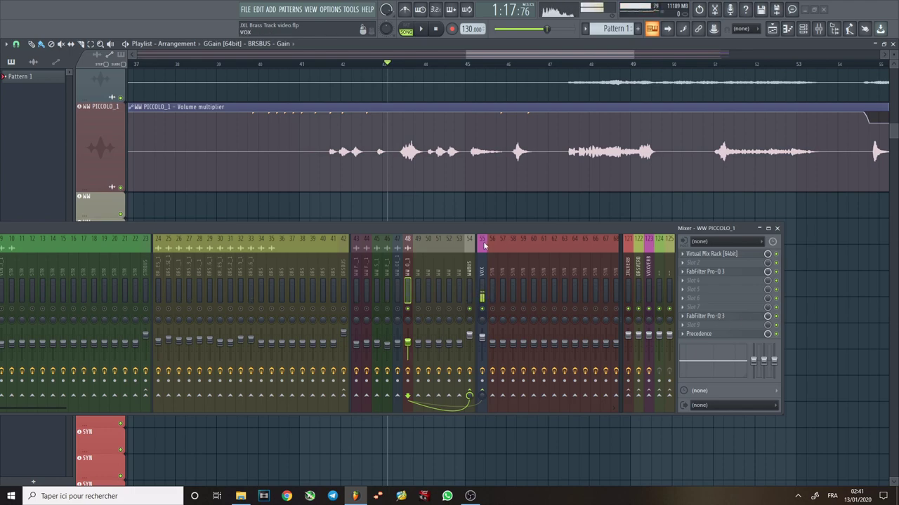
pyautogui.moveTo(465, 234); pyautogui.dragTo(484, 237)
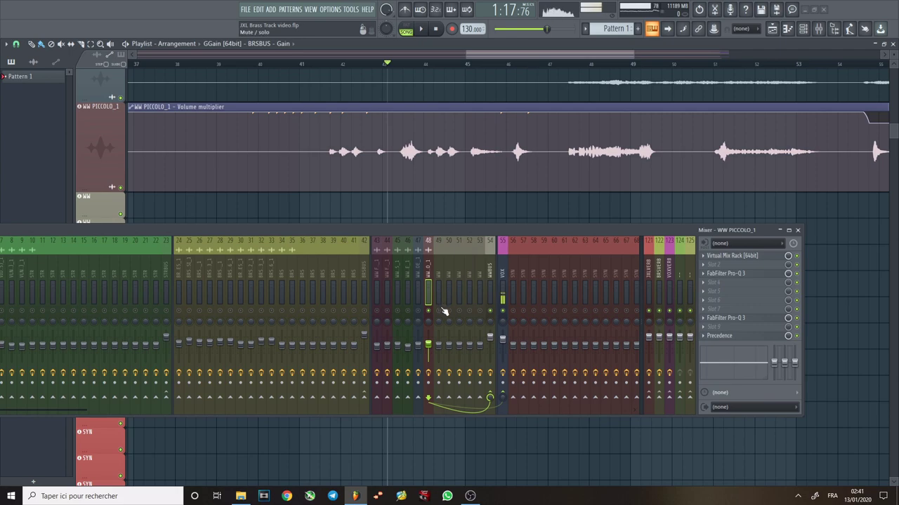
pyautogui.press('space')
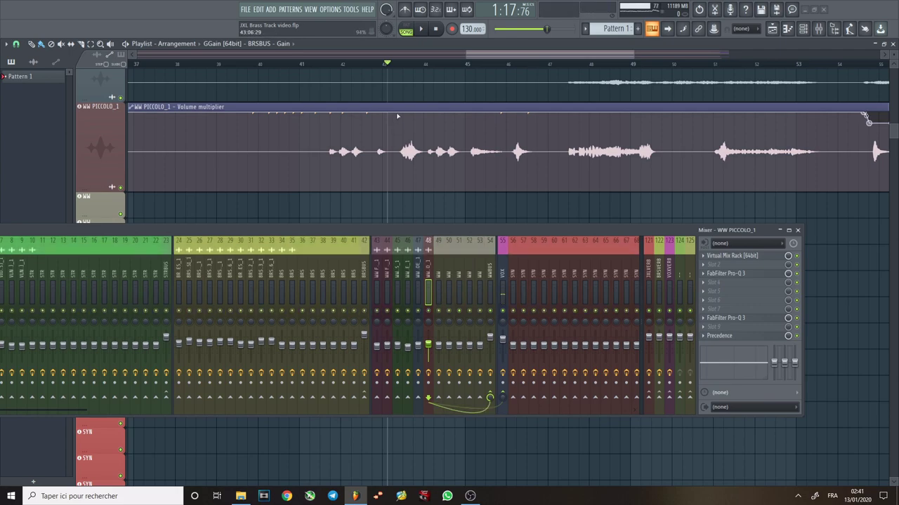
pyautogui.click(373, 64)
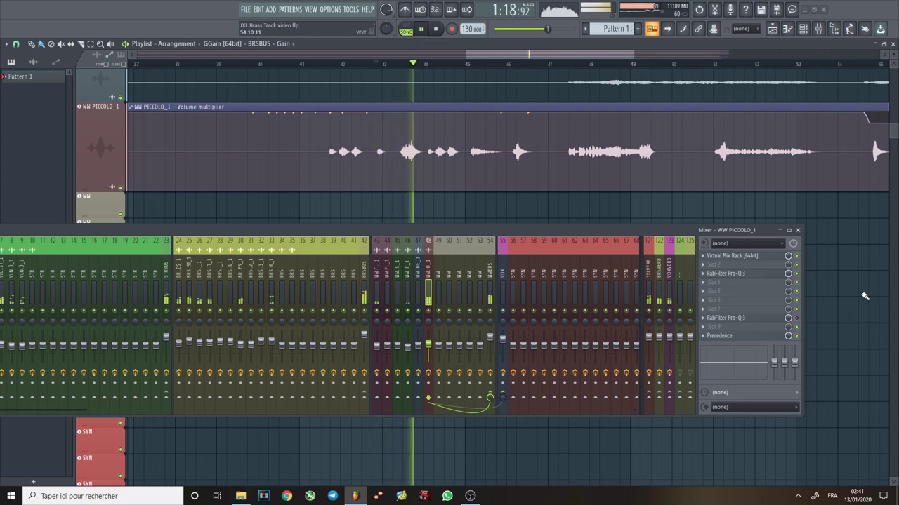
pyautogui.press('space')
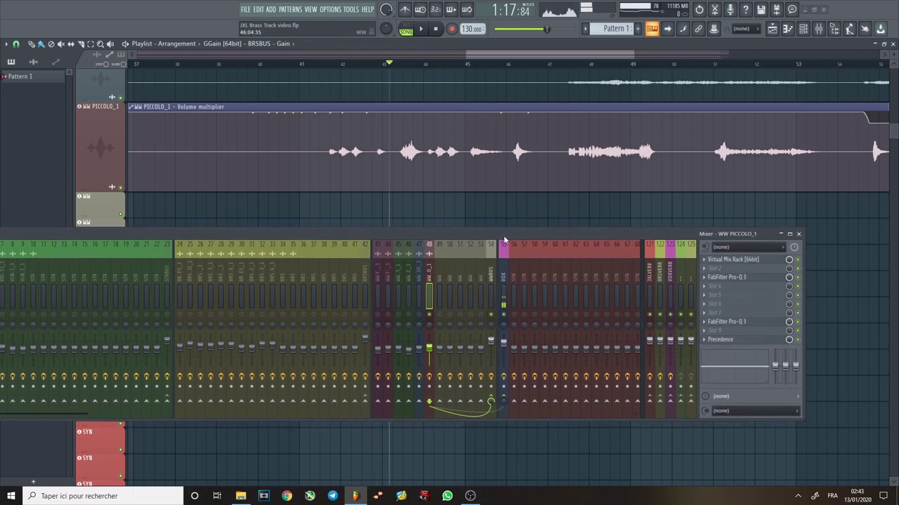
# Step: Replay the piccolo passage from bar 43 several times, then solo mixer channel 48
pyautogui.moveTo(503, 235); pyautogui.dragTo(504, 229)
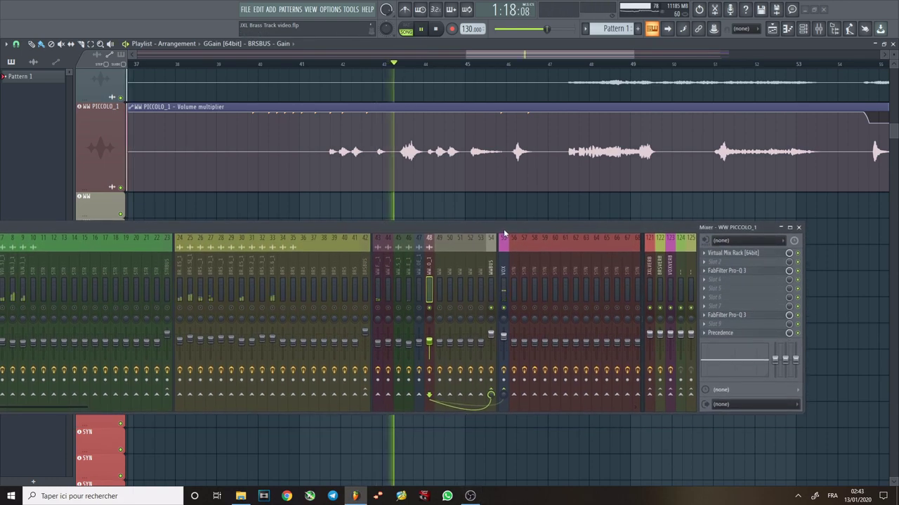
pyautogui.press('space')
pyautogui.press('space')
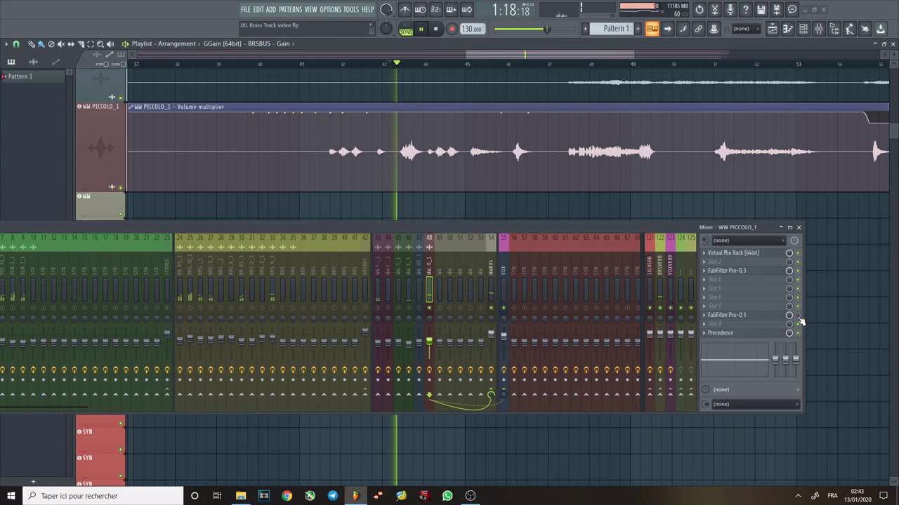
pyautogui.press('space')
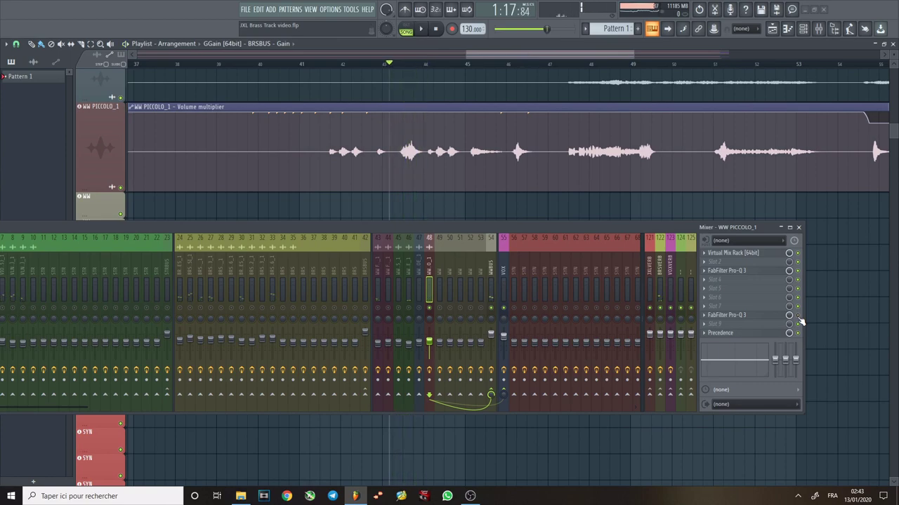
pyautogui.press('space')
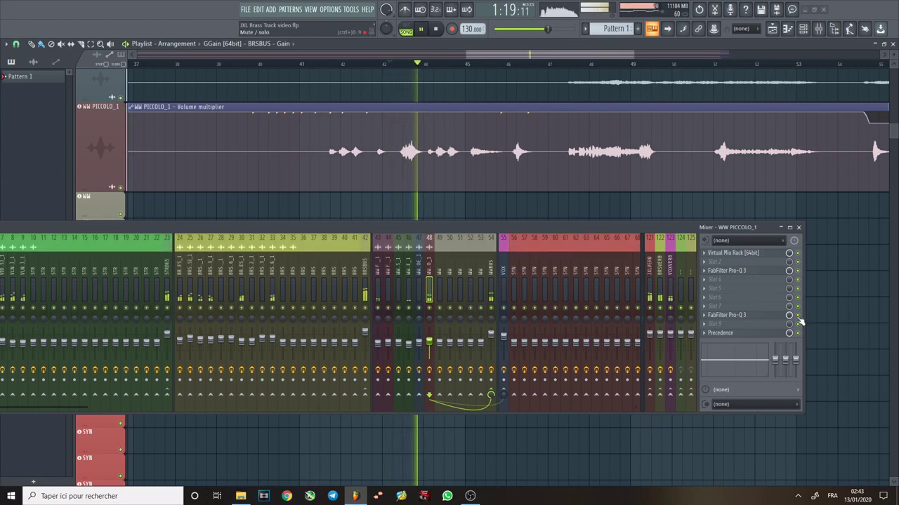
pyautogui.press('space')
pyautogui.press('space')
pyautogui.press('space')
pyautogui.press('space')
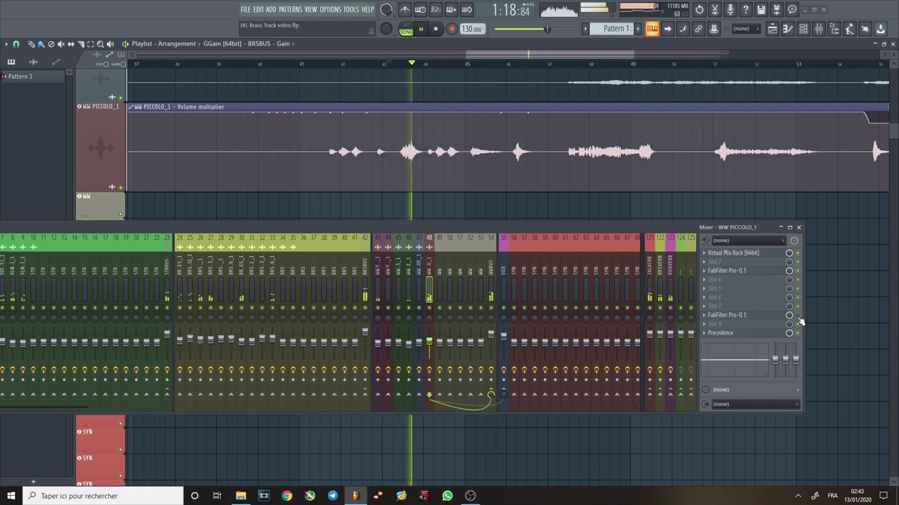
pyautogui.press('space')
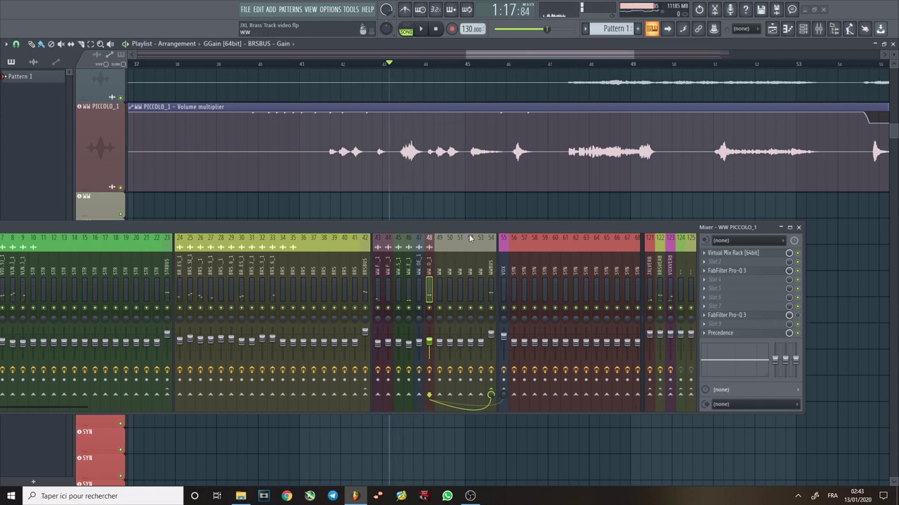
pyautogui.rightClick(431, 308)
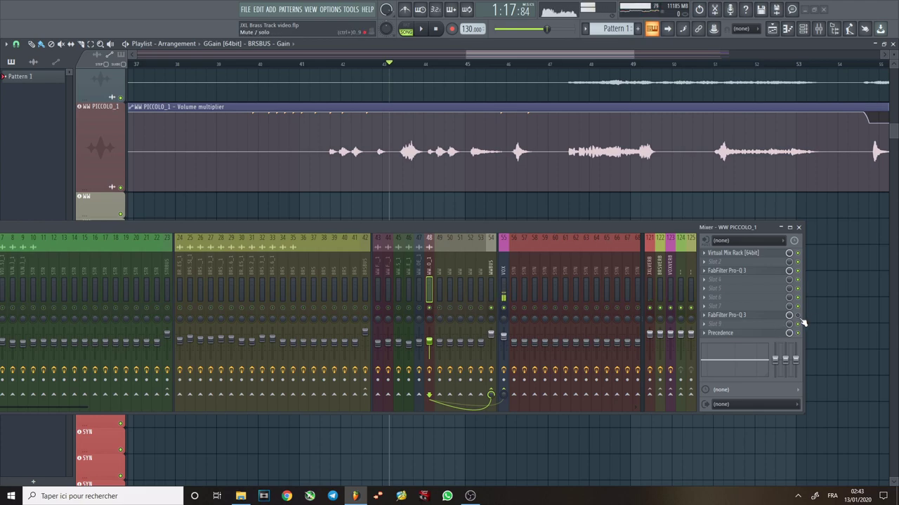